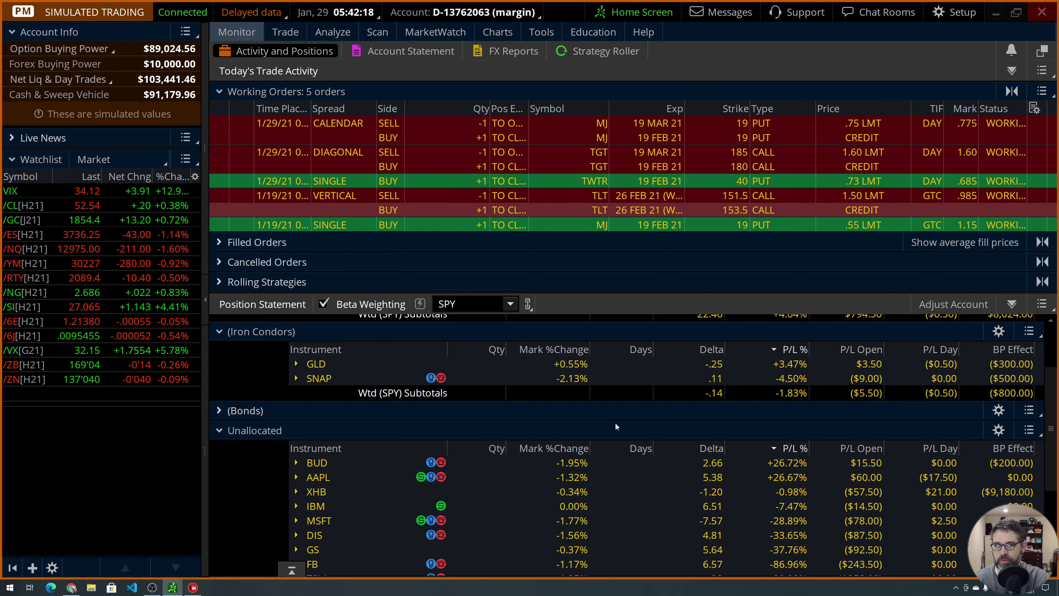
# Step: Switch to the QQQ one-year daily chart and delete the Price Slice 2 line at 292.73
pyautogui.scroll(2, 615, 421)
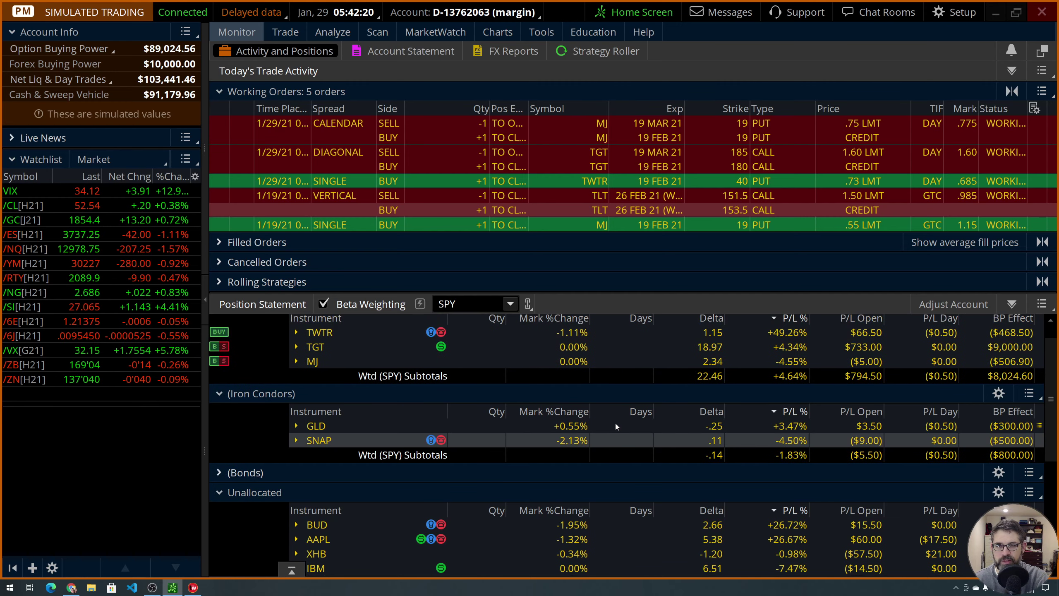
pyautogui.scroll(1, 615, 423)
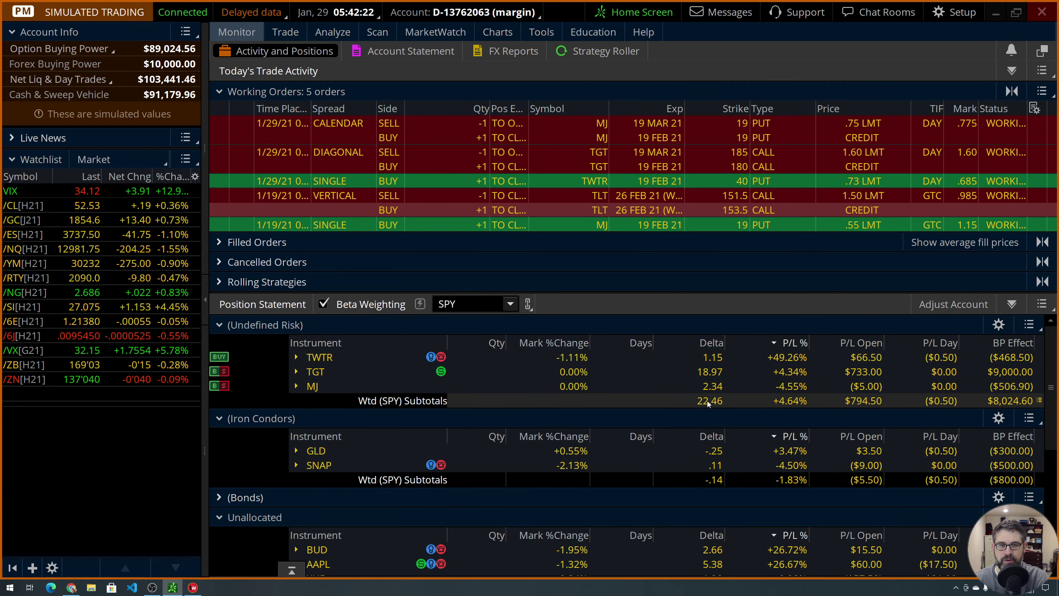
pyautogui.scroll(-3, 707, 403)
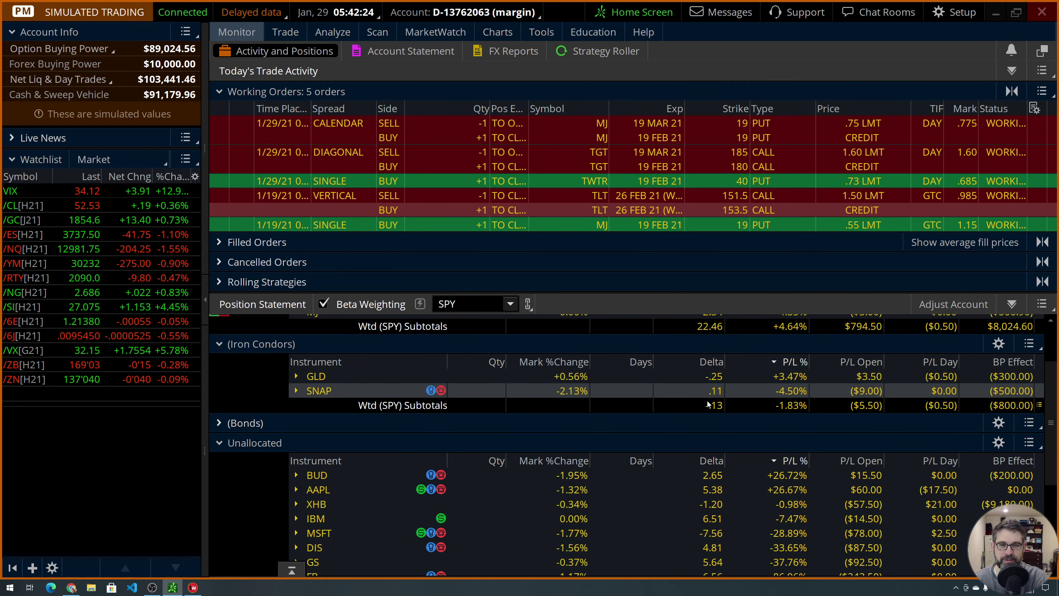
pyautogui.scroll(2, 707, 403)
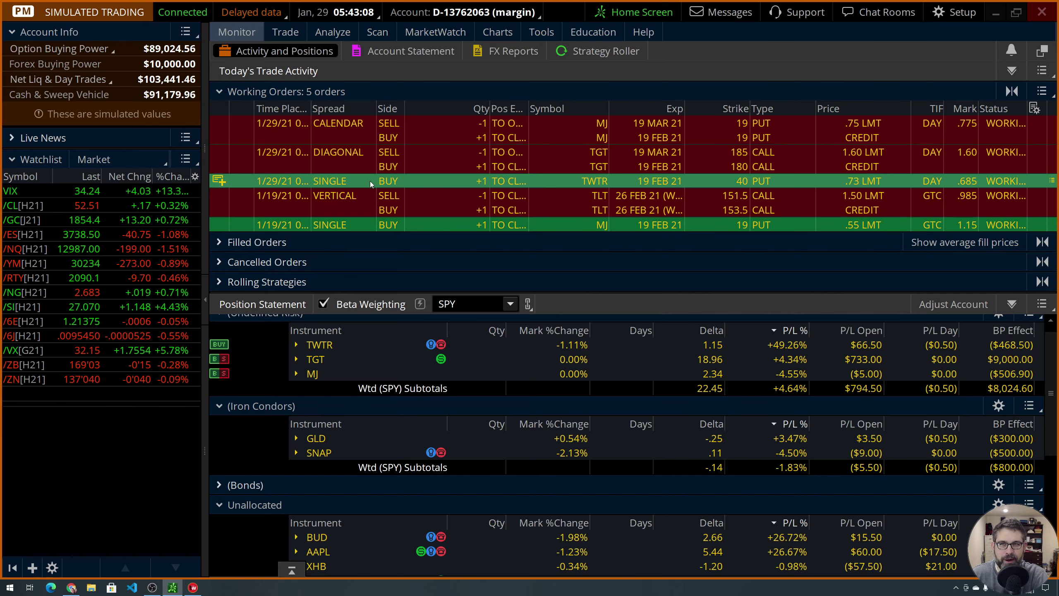
pyautogui.click(488, 34)
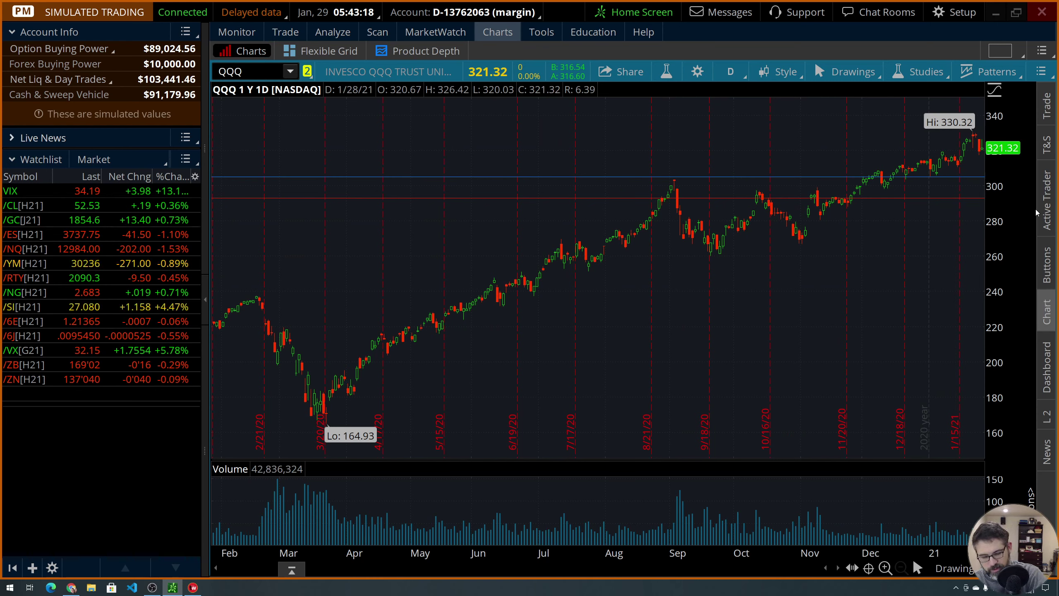
pyautogui.click(949, 202)
pyautogui.press('Delete')
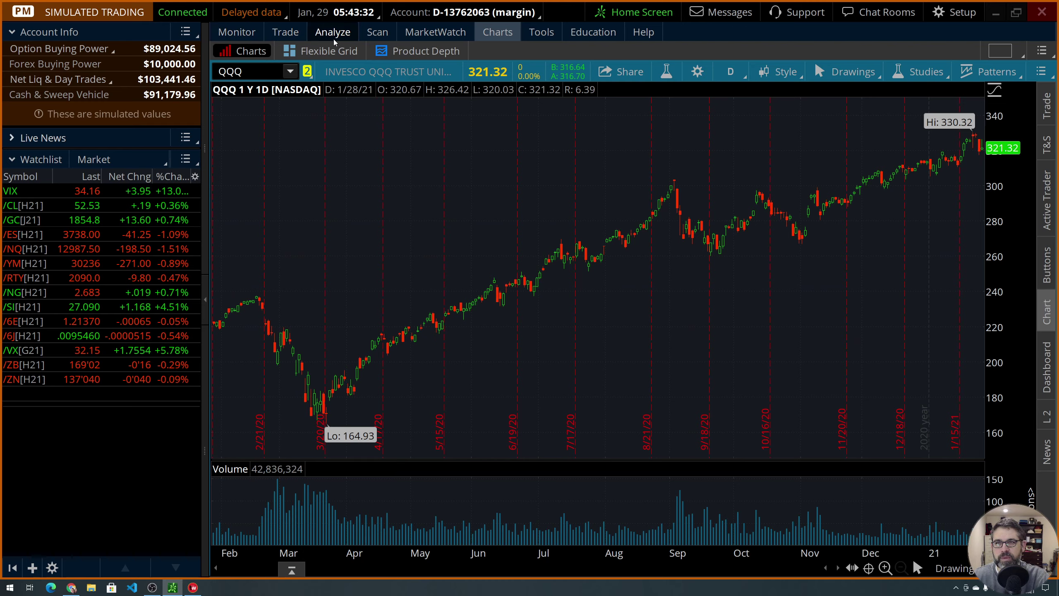
# Step: Open the QQQ option chain for simulated trades, minimizing tastyworks, and scroll the chain
pyautogui.click(290, 58)
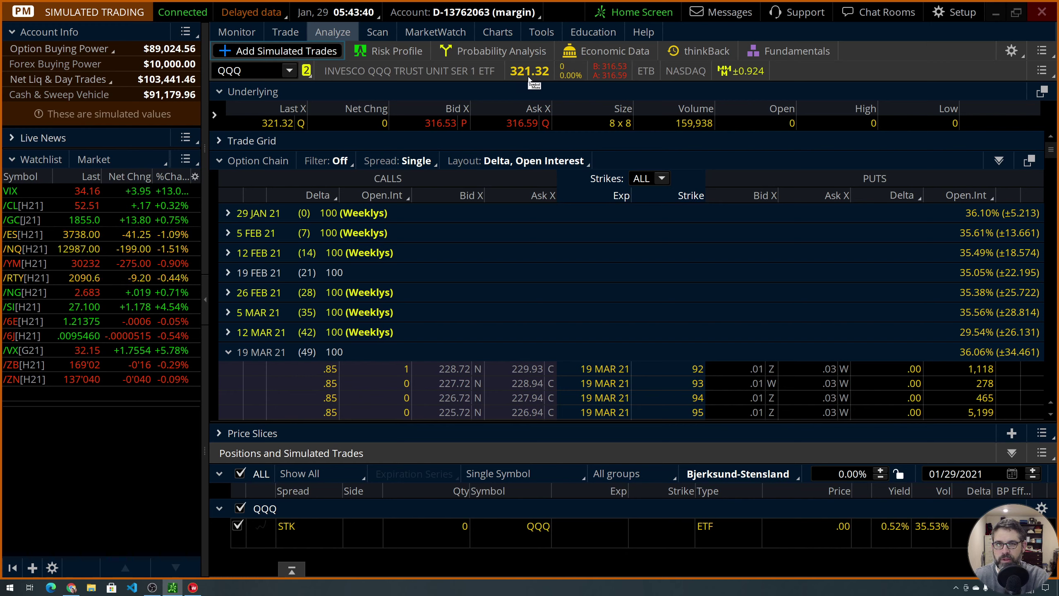
pyautogui.click(193, 587)
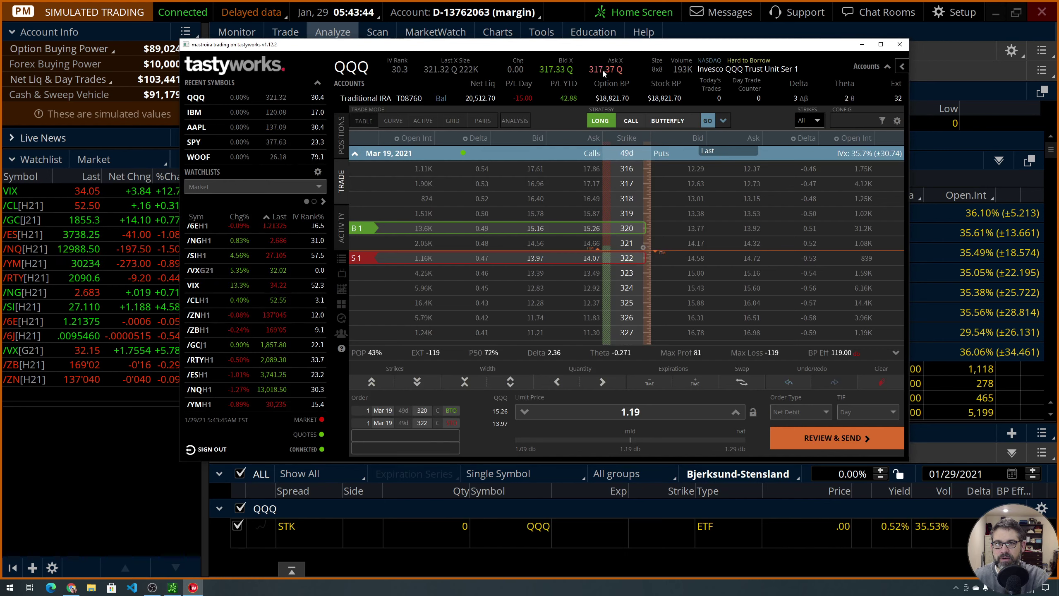
pyautogui.click(861, 44)
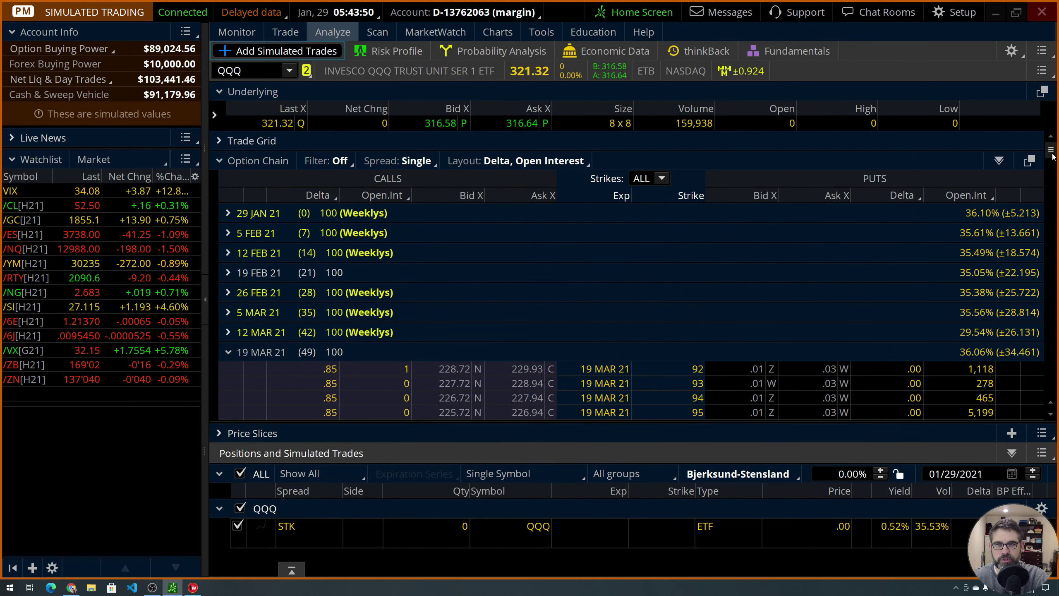
pyautogui.scroll(-1, 1052, 159)
pyautogui.moveTo(1052, 158); pyautogui.dragTo(1038, 330)
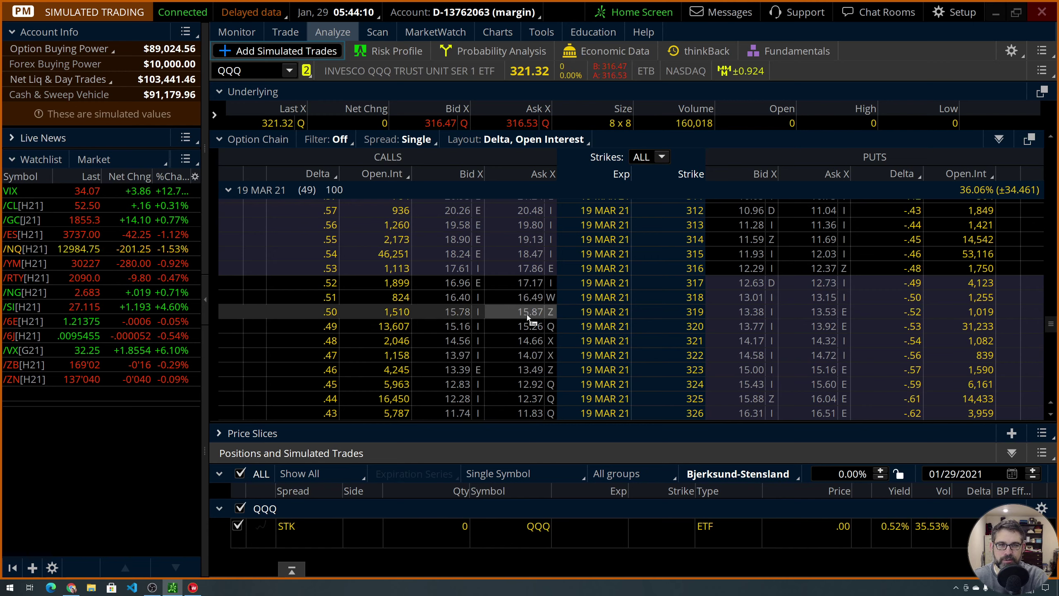
# Step: Buy the 19 MAR 21 315 call and sell the 317 call for a 1.29 debit
pyautogui.click(535, 253)
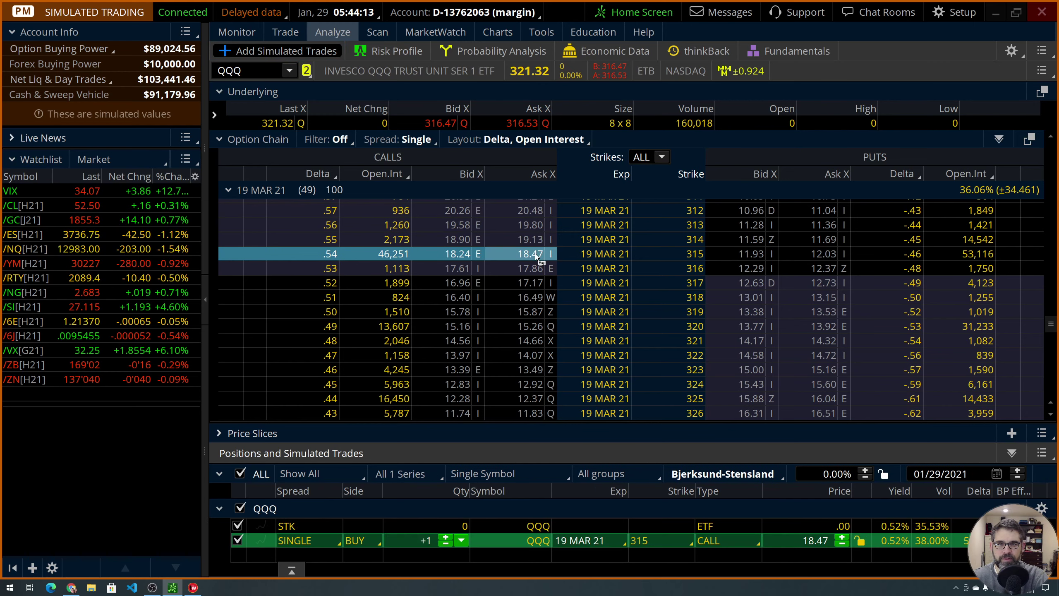
pyautogui.press('alt')
pyautogui.keyDown('ctrl'); pyautogui.click(467, 287); pyautogui.keyUp('ctrl')
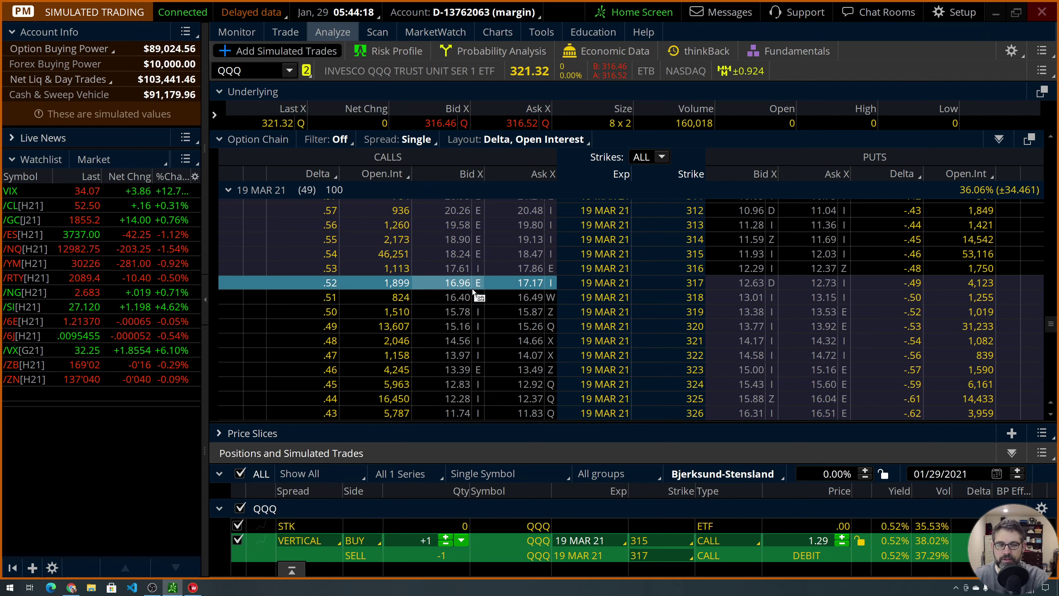
# Step: Show the spread's risk profile with the analysis date set to March 20, 2021
pyautogui.click(388, 50)
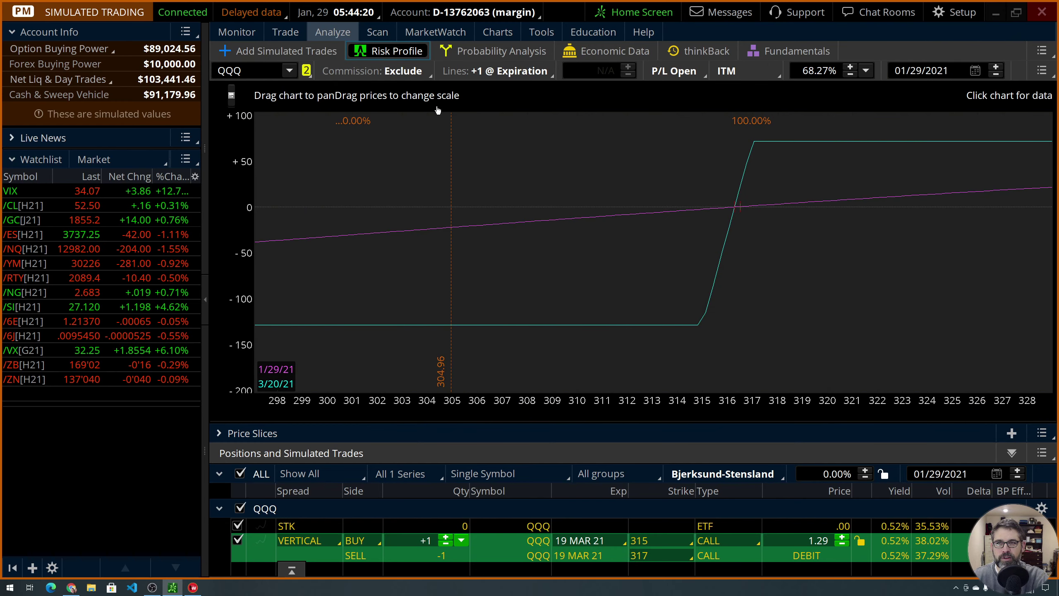
pyautogui.click(975, 71)
pyautogui.click(1005, 99)
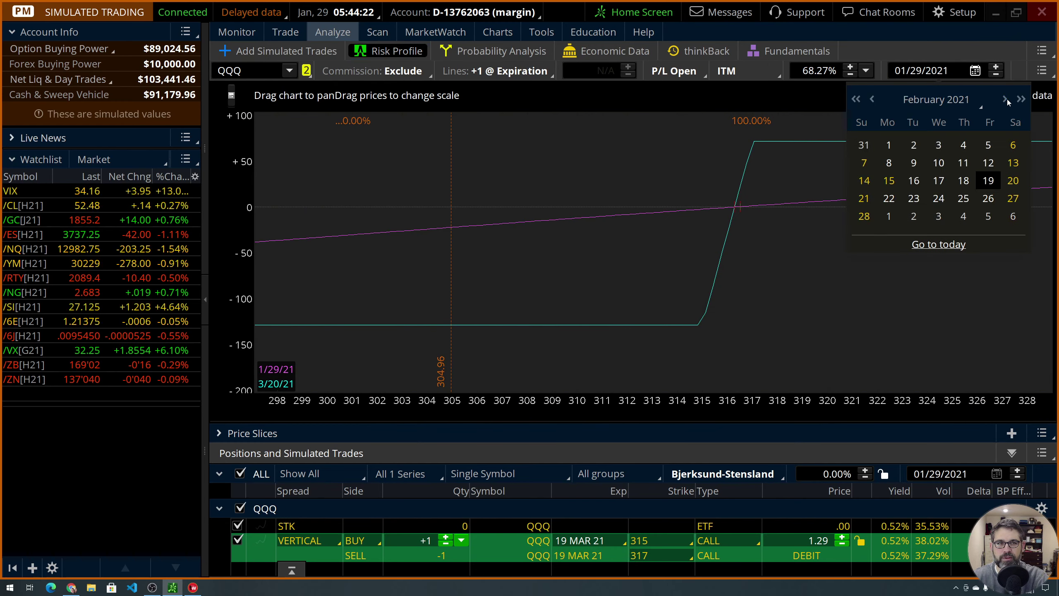
pyautogui.click(1005, 98)
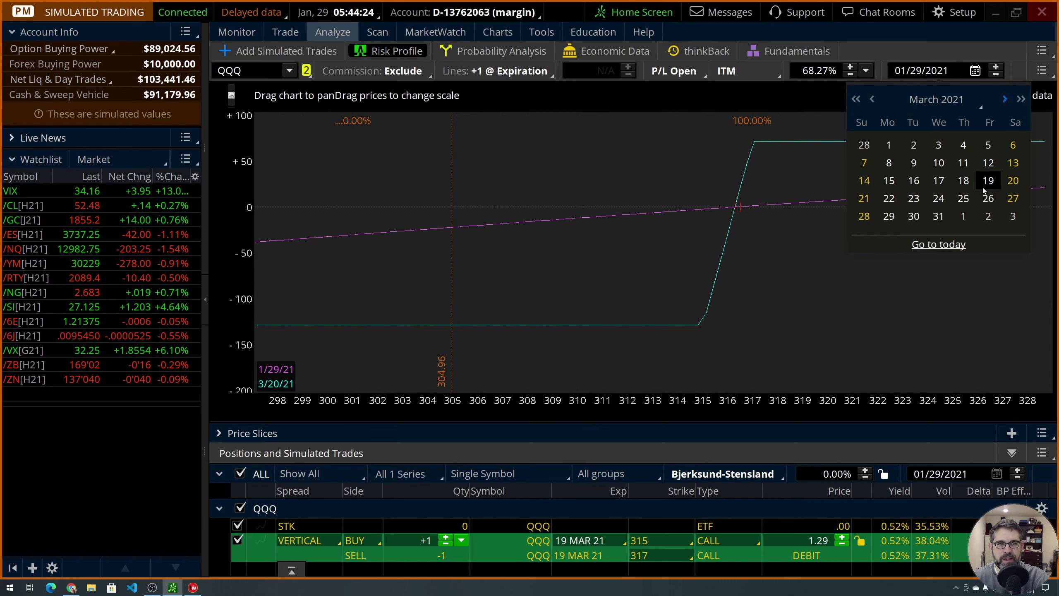
pyautogui.click(1011, 181)
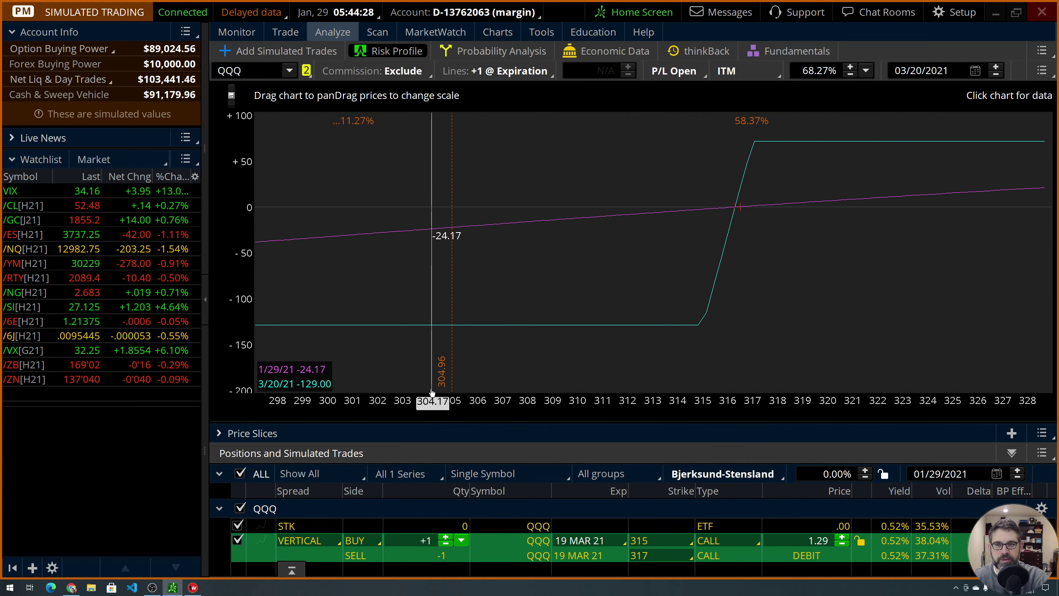
# Step: Pan the P/L chart toward lower prices and widen the price axis range
pyautogui.moveTo(399, 287); pyautogui.dragTo(610, 286)
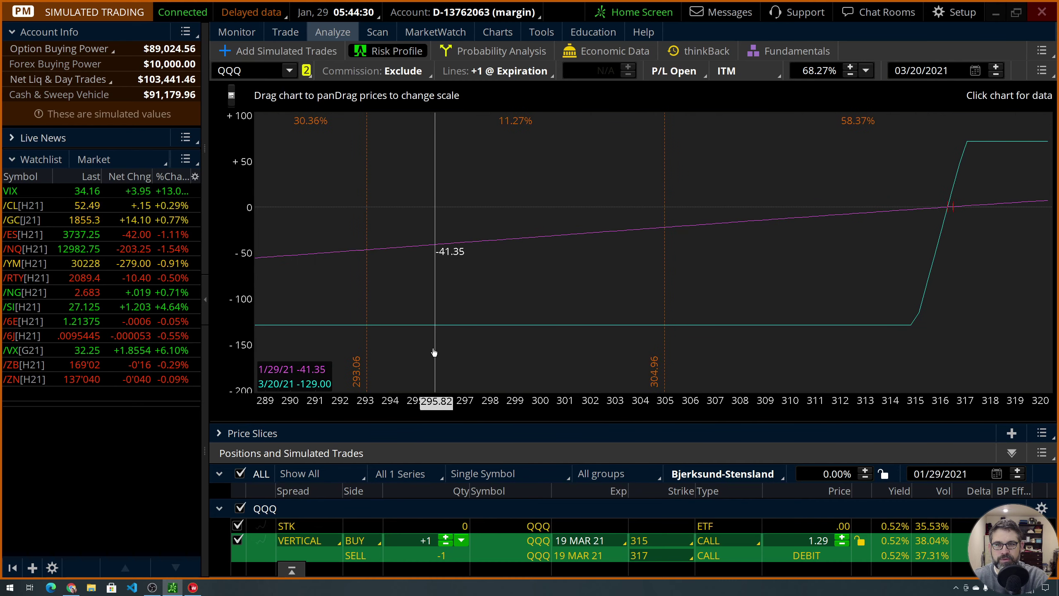
pyautogui.moveTo(433, 289); pyautogui.dragTo(643, 291)
pyautogui.moveTo(502, 268); pyautogui.dragTo(621, 244)
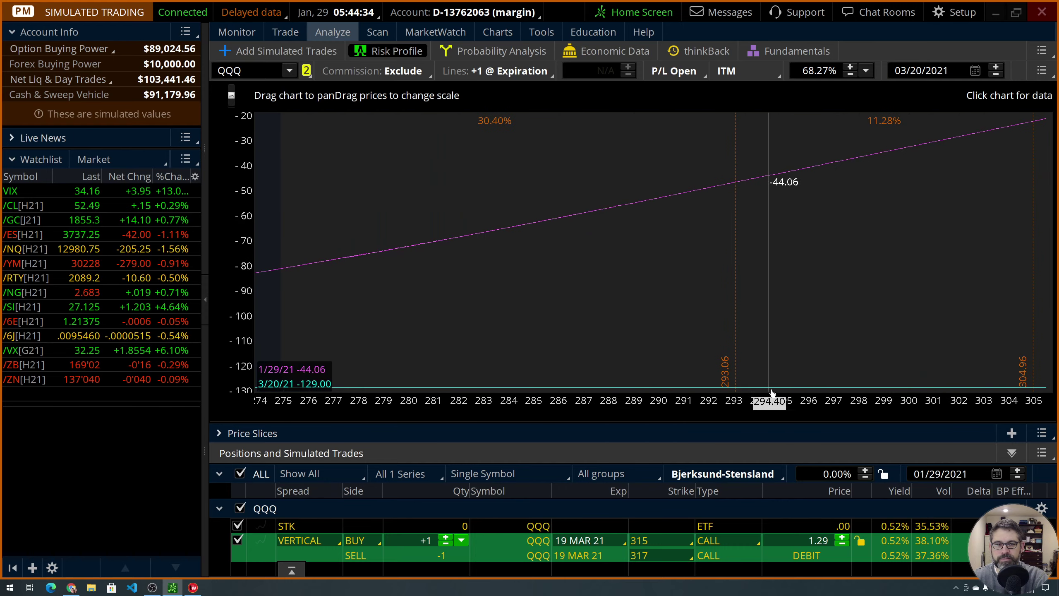
pyautogui.moveTo(847, 401); pyautogui.dragTo(727, 414)
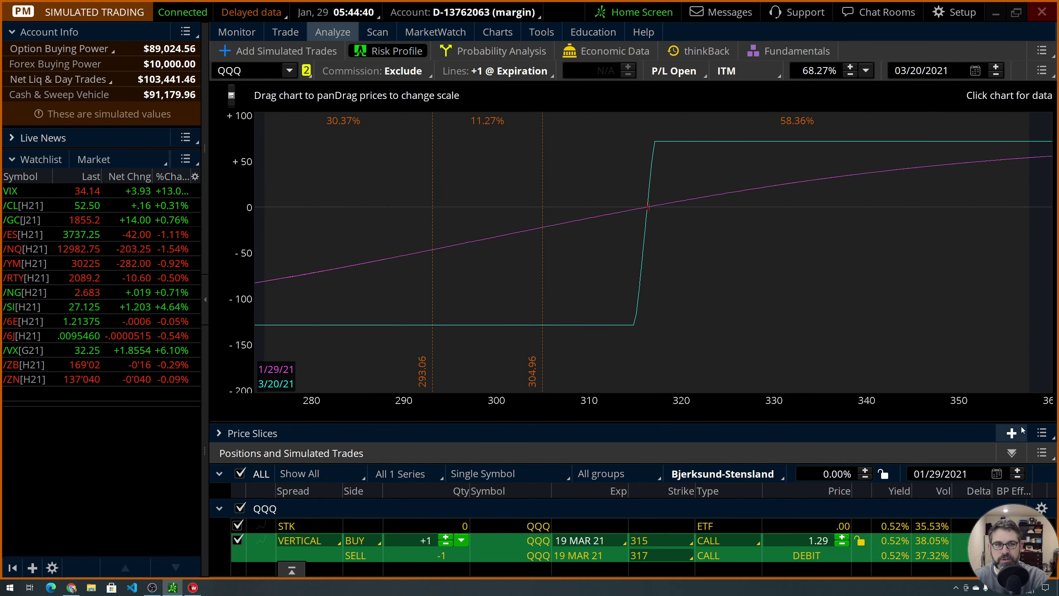
# Step: Place a price slice at the 3/20/21 break-even of 316.28, then delete the 315/317 call vertical
pyautogui.click(1041, 433)
pyautogui.moveTo(922, 461)
pyautogui.moveTo(836, 437)
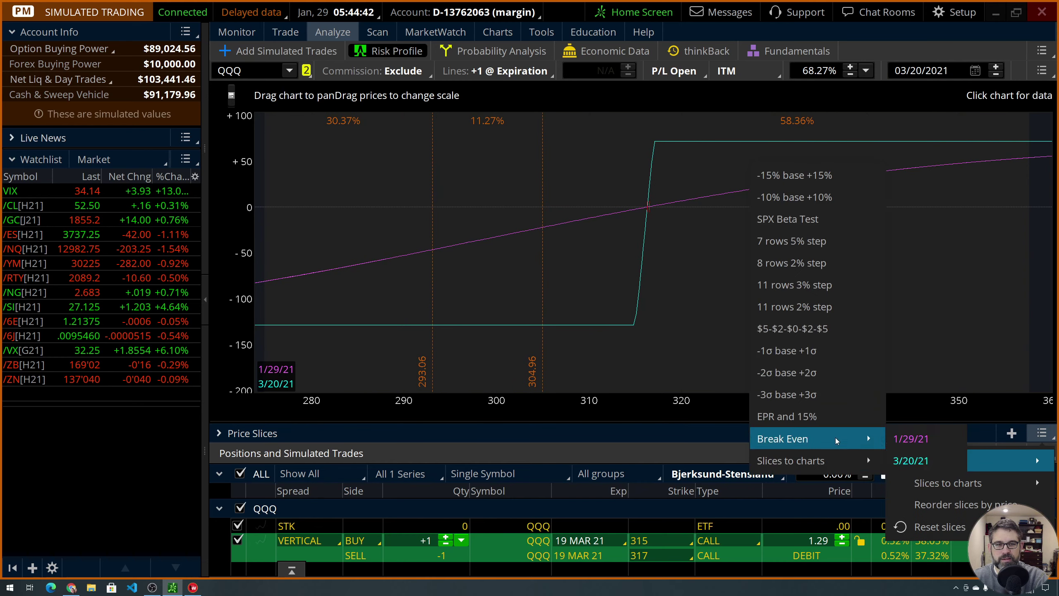
pyautogui.click(896, 462)
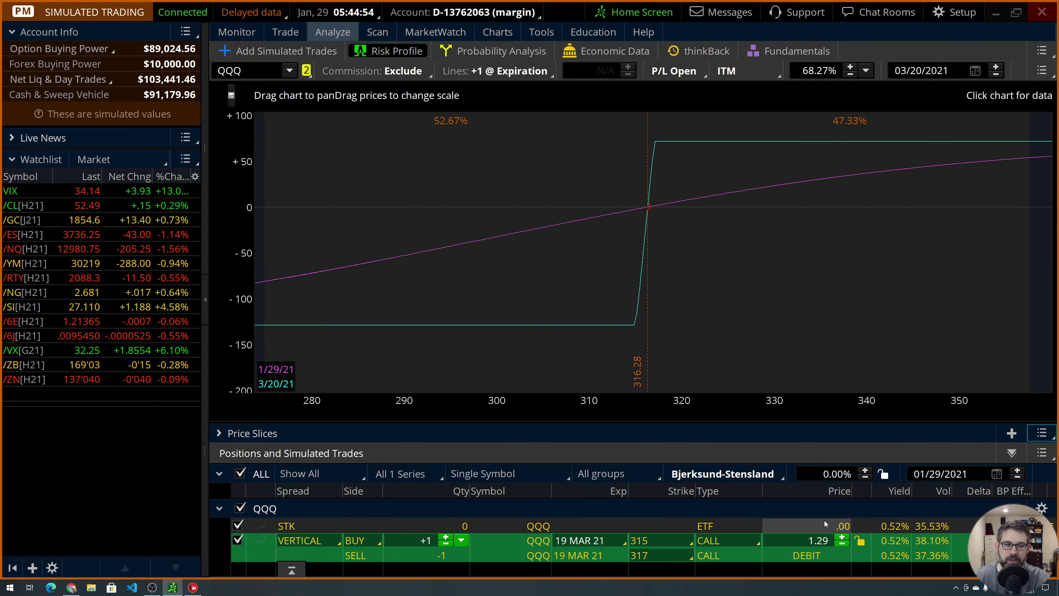
pyautogui.press('Delete')
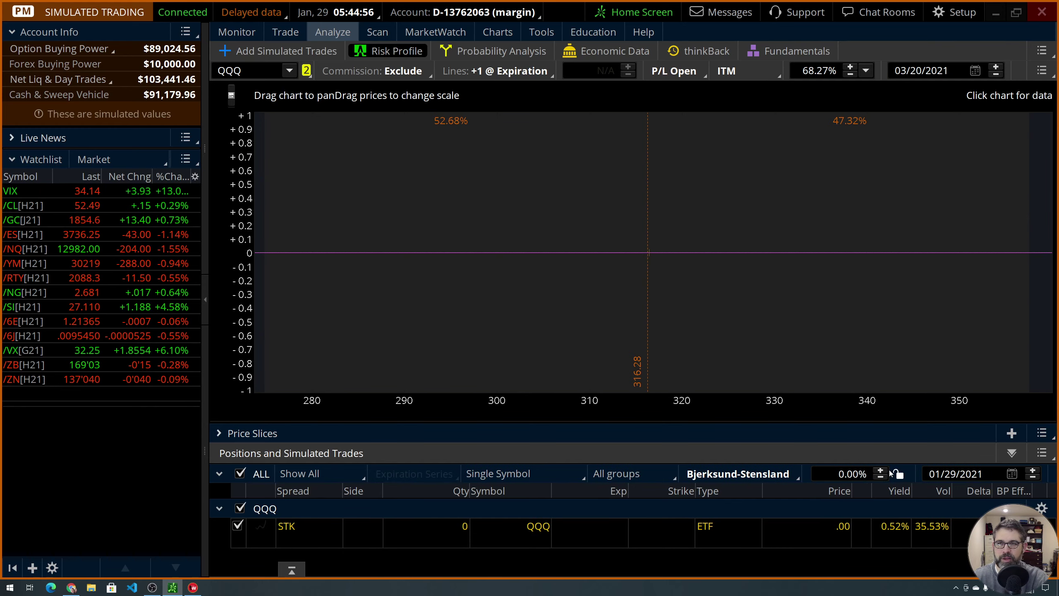
# Step: Reopen the 19 MAR 21 QQQ option chain and scroll up to the 297–311 strikes
pyautogui.click(292, 58)
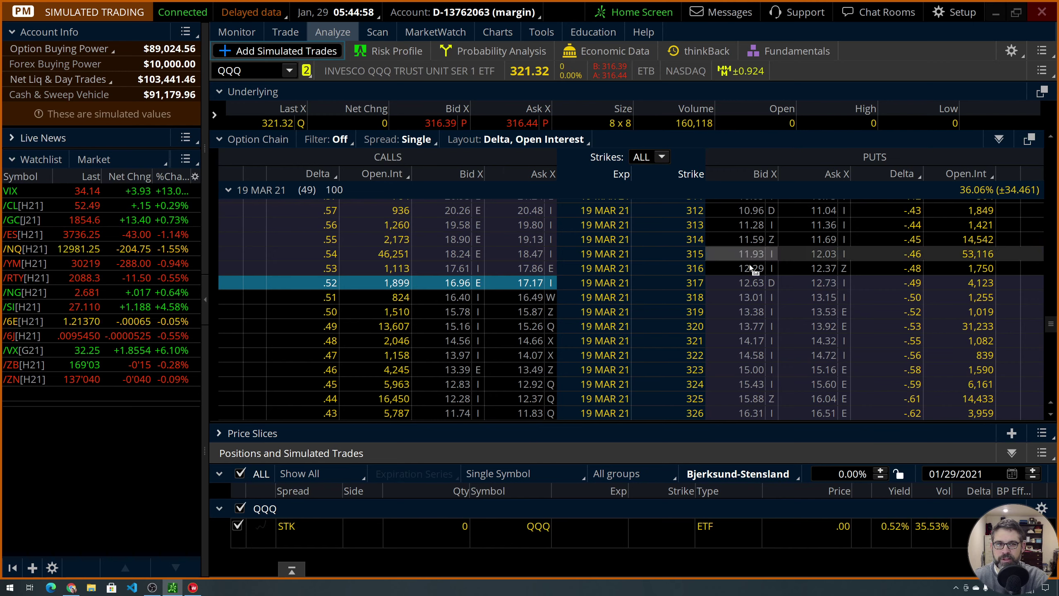
pyautogui.moveTo(1050, 329); pyautogui.dragTo(1050, 317)
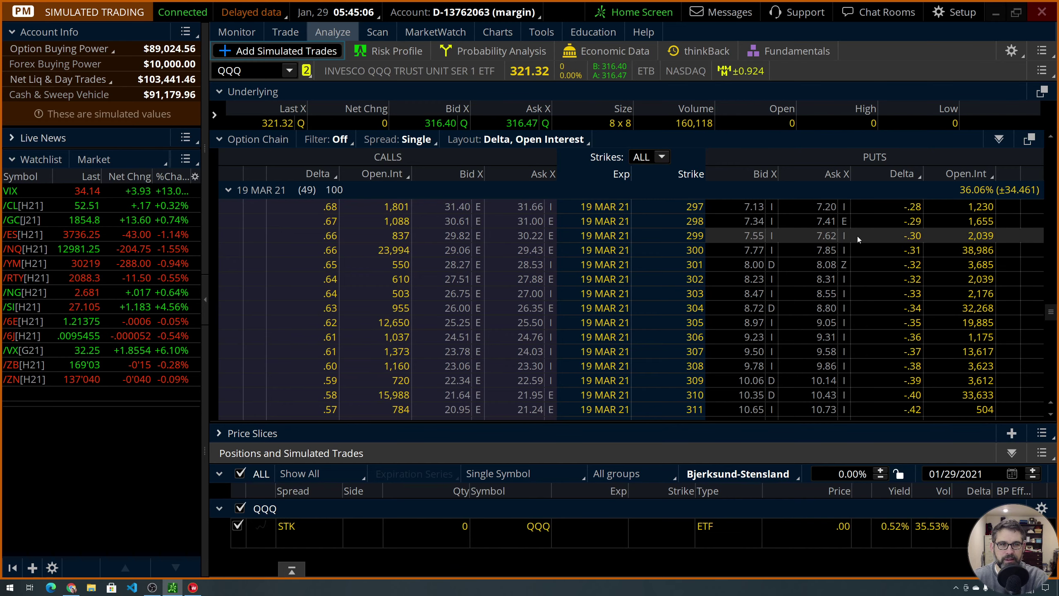
# Step: Try out and discard March put verticals at 299/297 and 303/301
pyautogui.scroll(3, 876, 250)
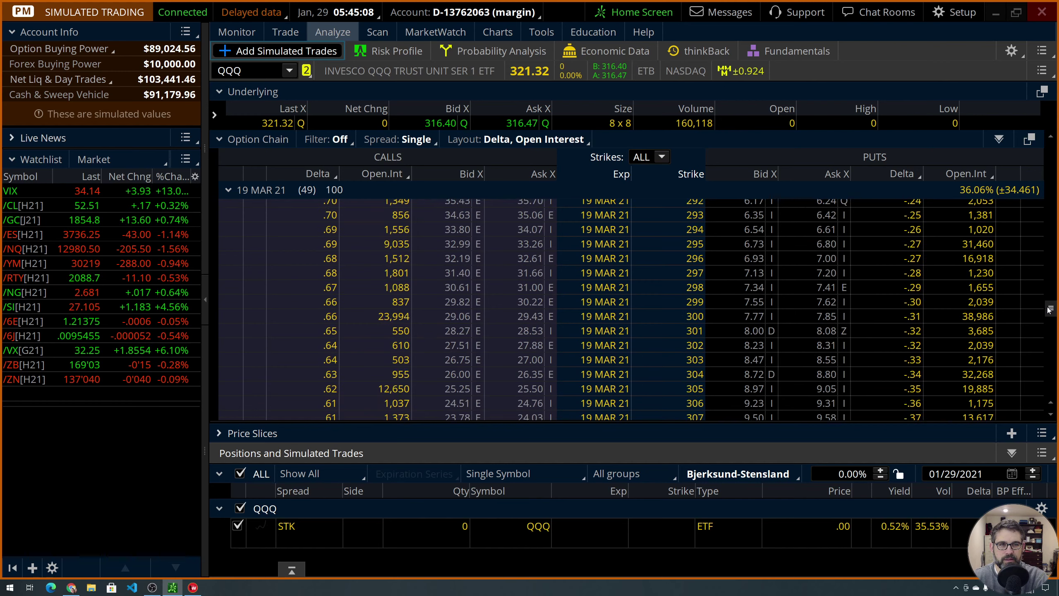
pyautogui.click(748, 300)
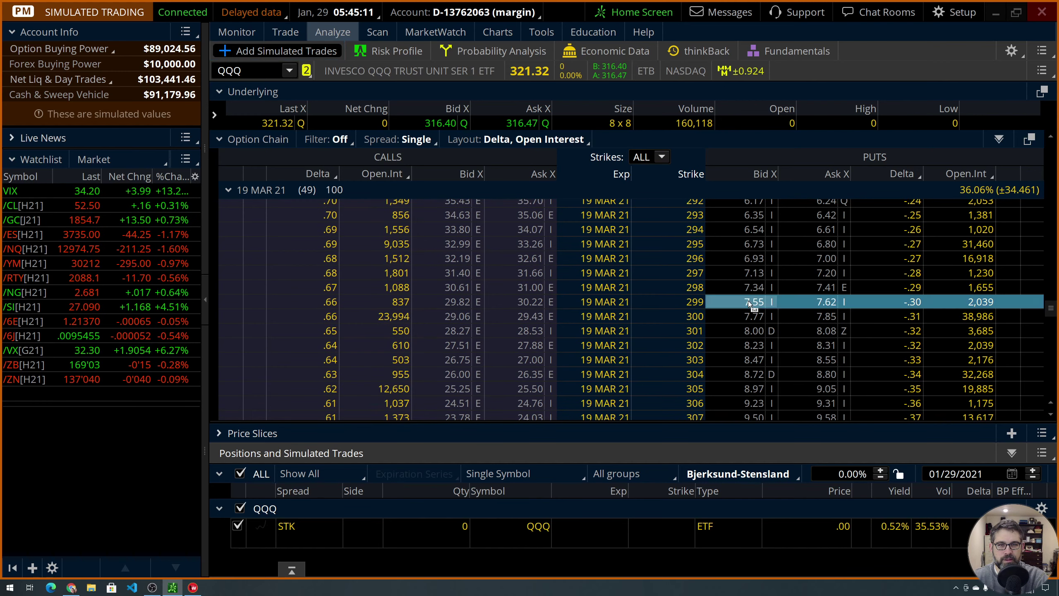
pyautogui.click(819, 272)
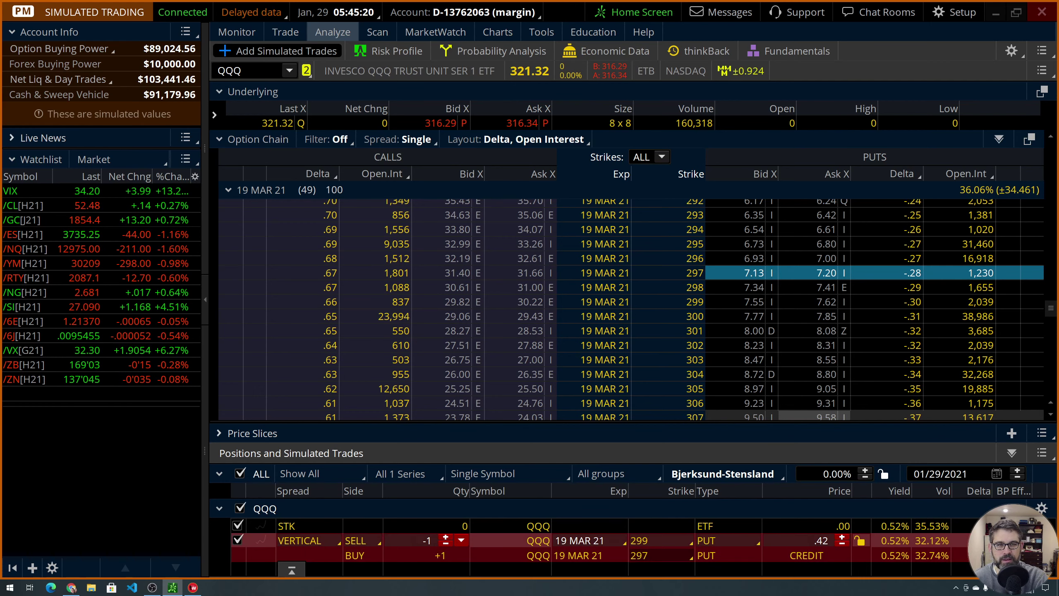
pyautogui.press('Delete')
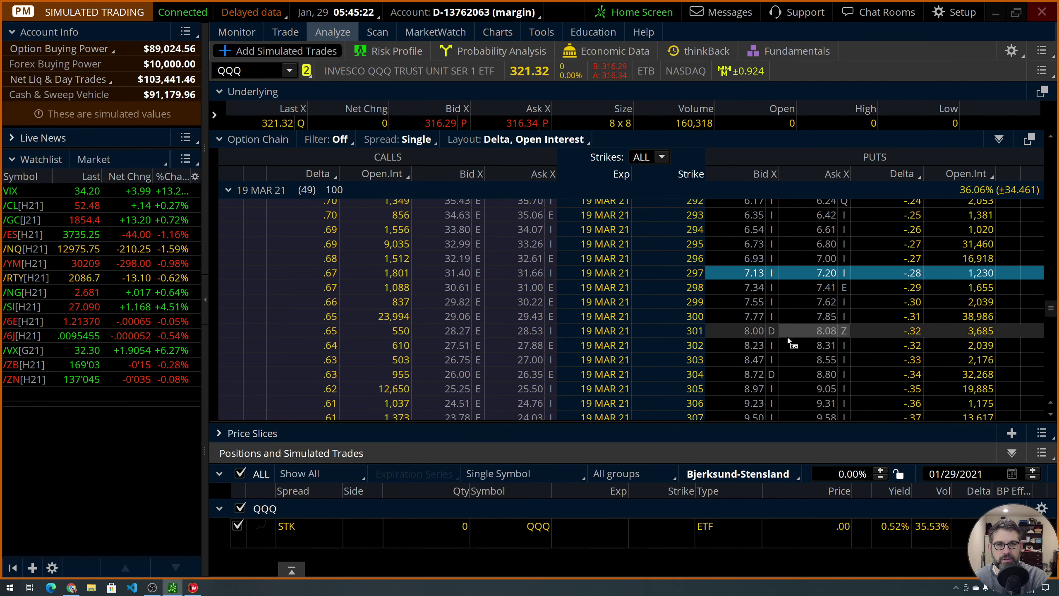
pyautogui.click(751, 358)
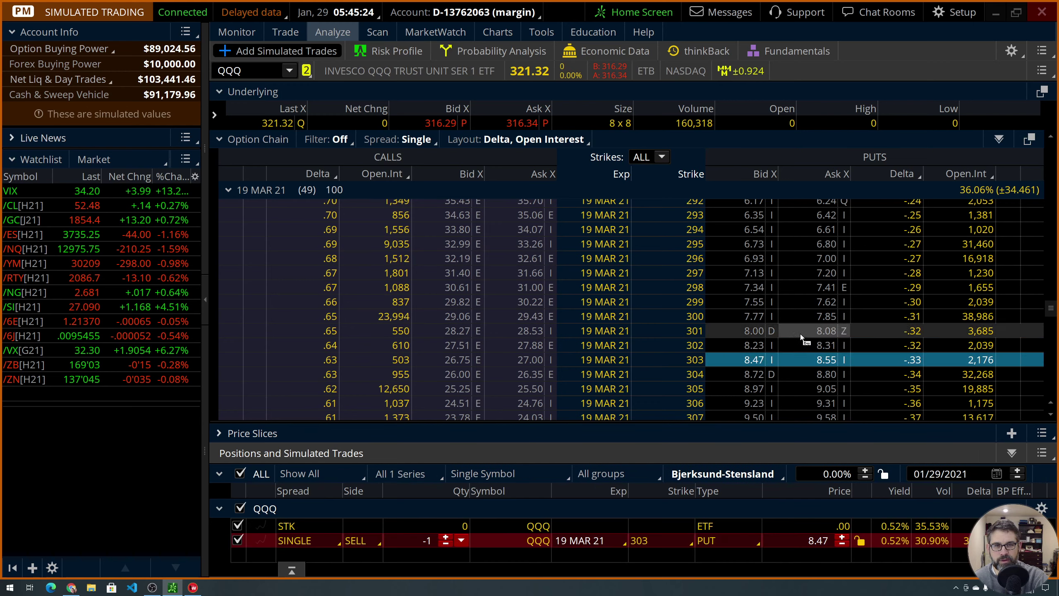
pyautogui.click(816, 330)
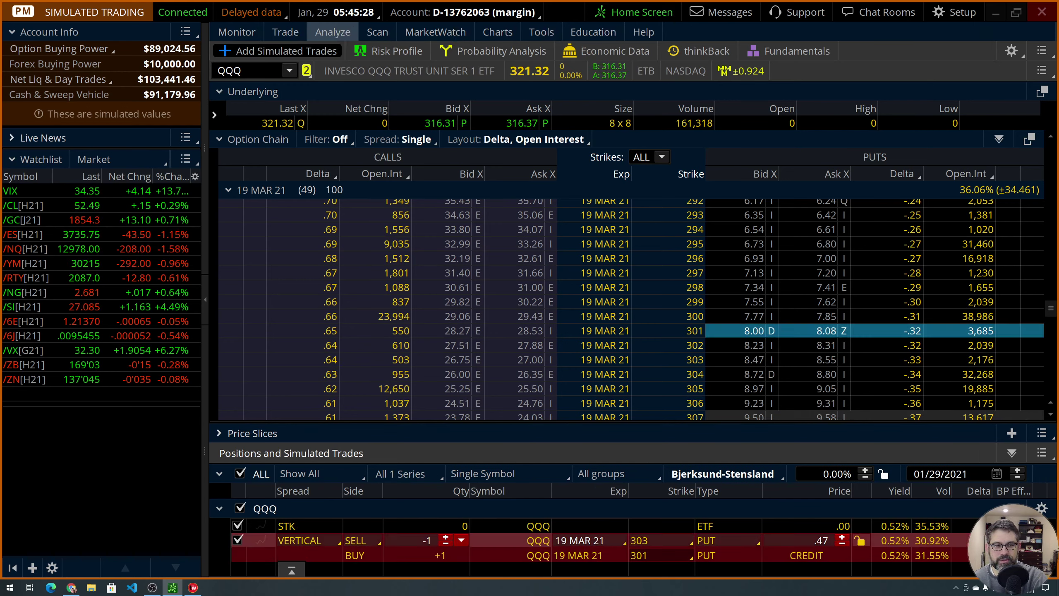
pyautogui.press('Delete')
# Step: Discard a 308/305 trial, then sell the 307 put and buy the 305 put for .53 credit
pyautogui.scroll(-2, 754, 401)
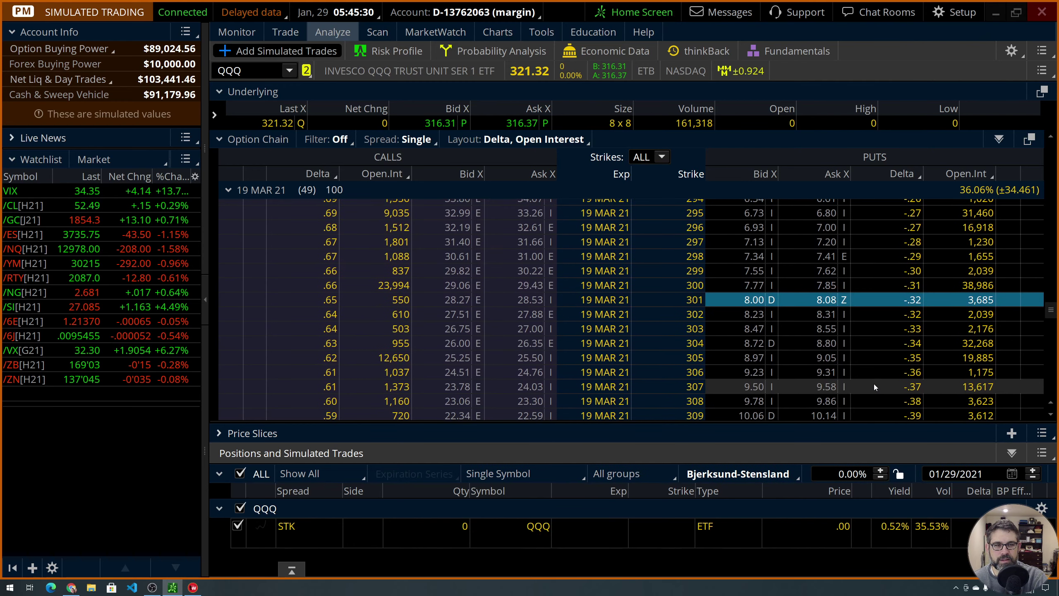
pyautogui.click(754, 401)
pyautogui.click(828, 359)
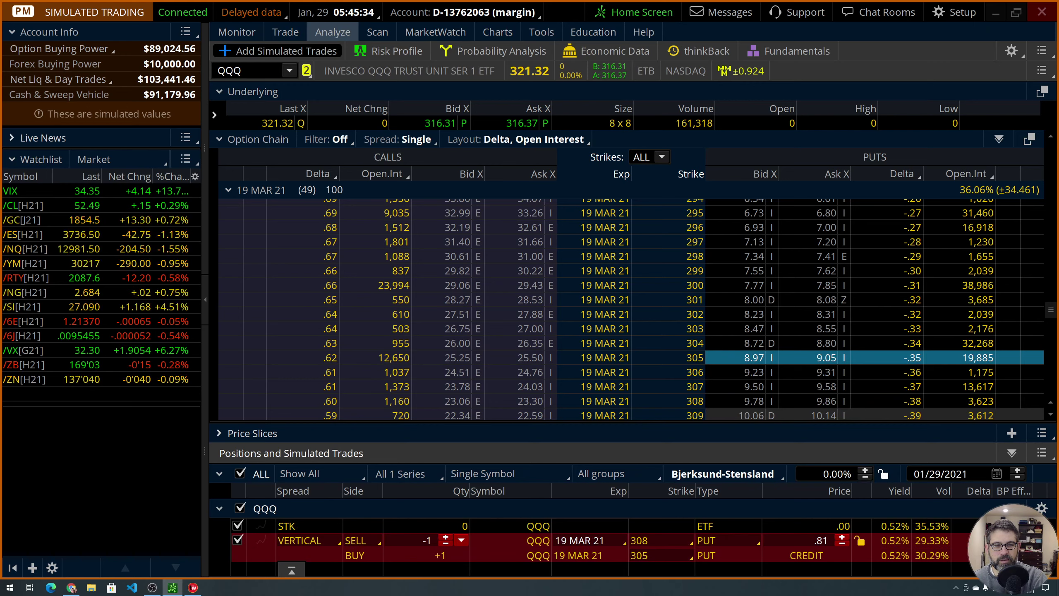
pyautogui.press('Delete')
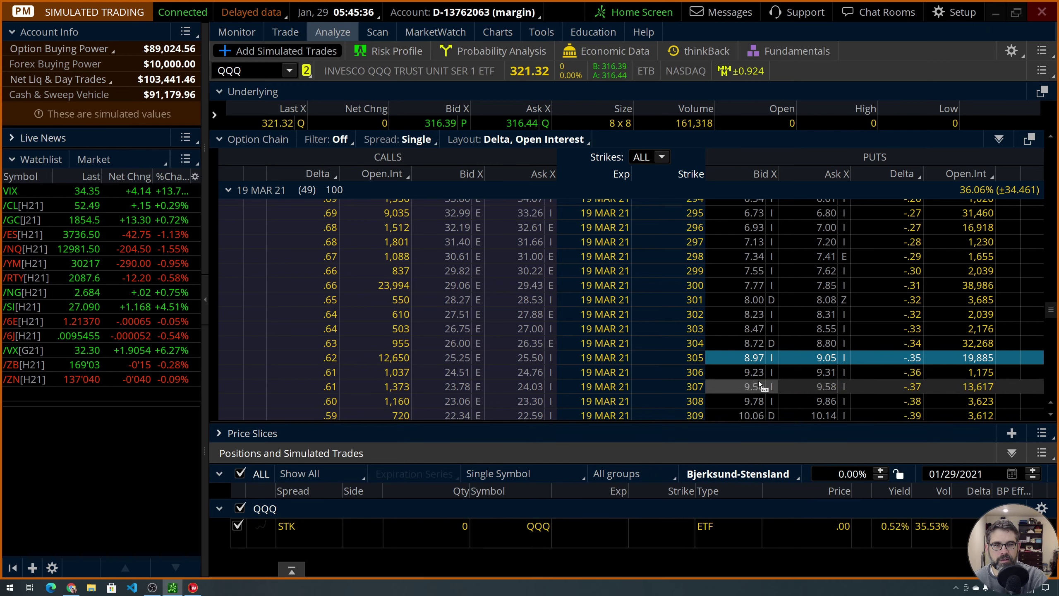
pyautogui.click(754, 383)
pyautogui.keyDown('ctrl'); pyautogui.click(823, 358); pyautogui.keyUp('ctrl')
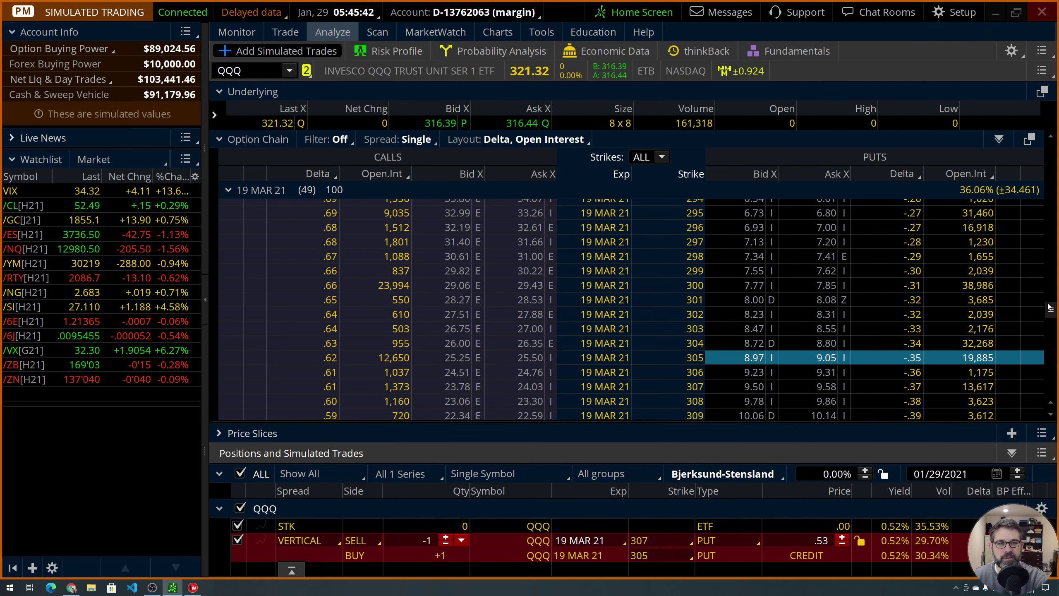
# Step: Scroll the March option chain to bring the 318 strike into view
pyautogui.moveTo(1050, 311); pyautogui.dragTo(1051, 319)
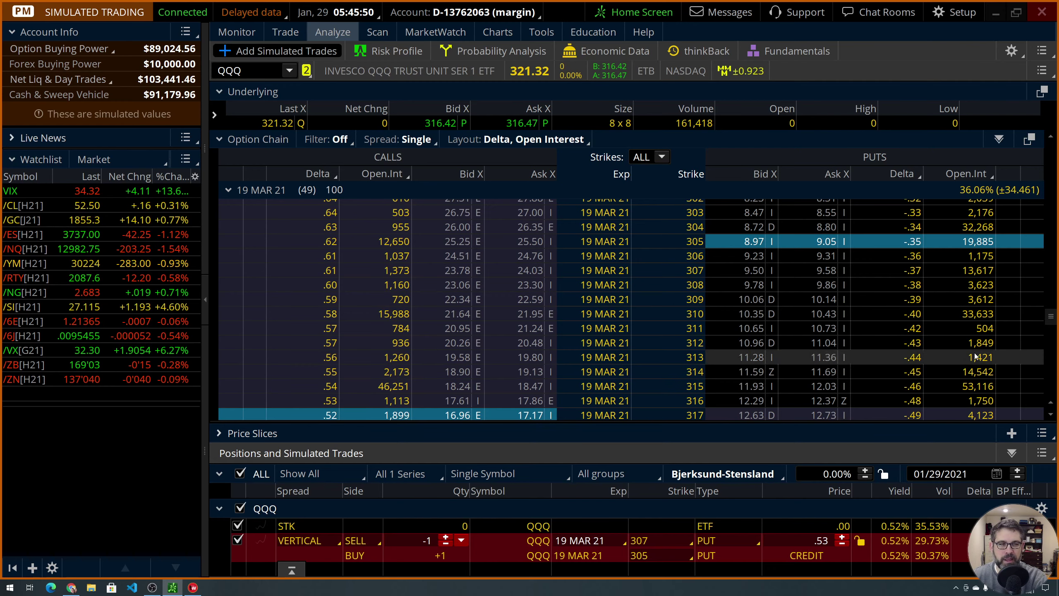
pyautogui.moveTo(1051, 326); pyautogui.dragTo(1050, 310)
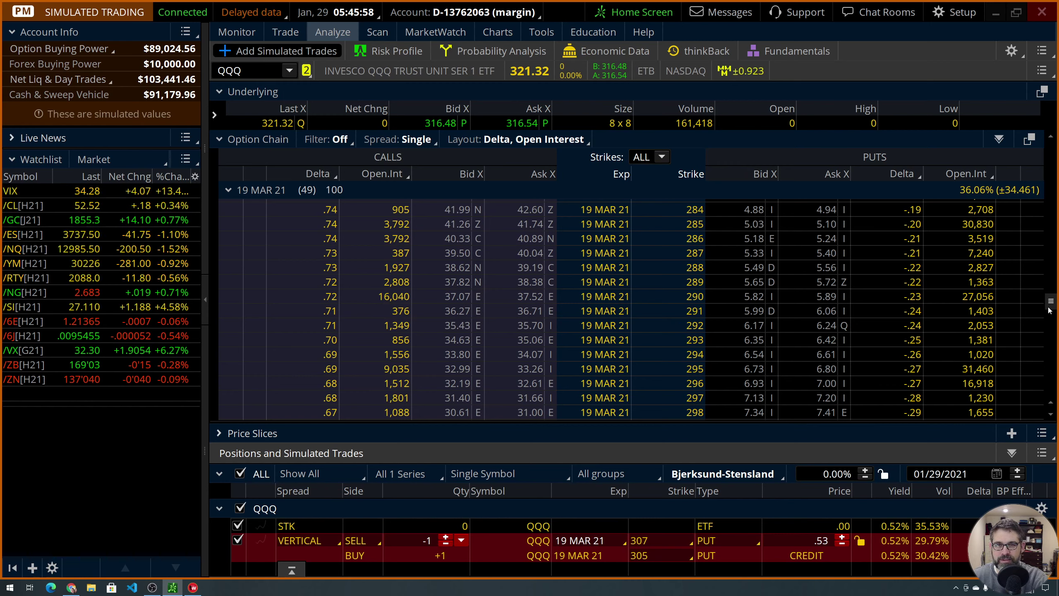
pyautogui.moveTo(1049, 310); pyautogui.dragTo(1046, 328)
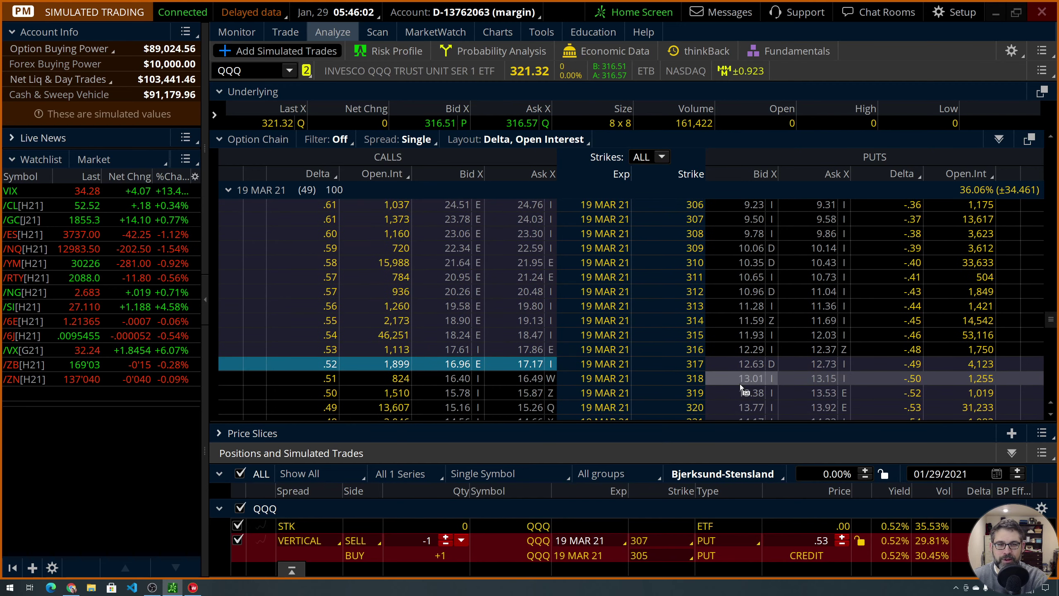
# Step: Swap the 307/305 spread for a 318/316 put vertical at .75 debit and show its risk profile
pyautogui.click(816, 379)
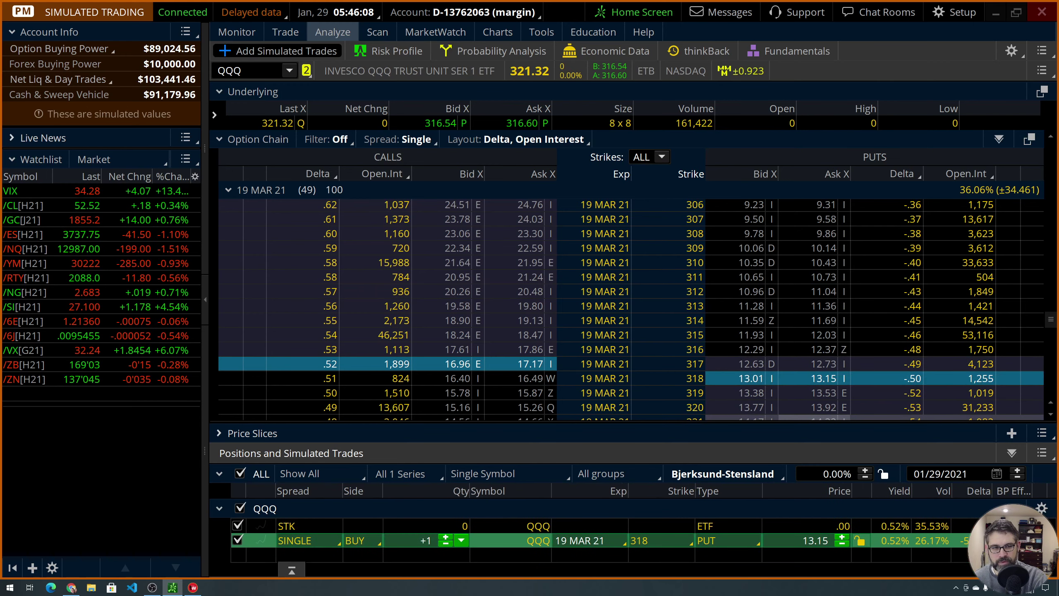
pyautogui.press('Delete')
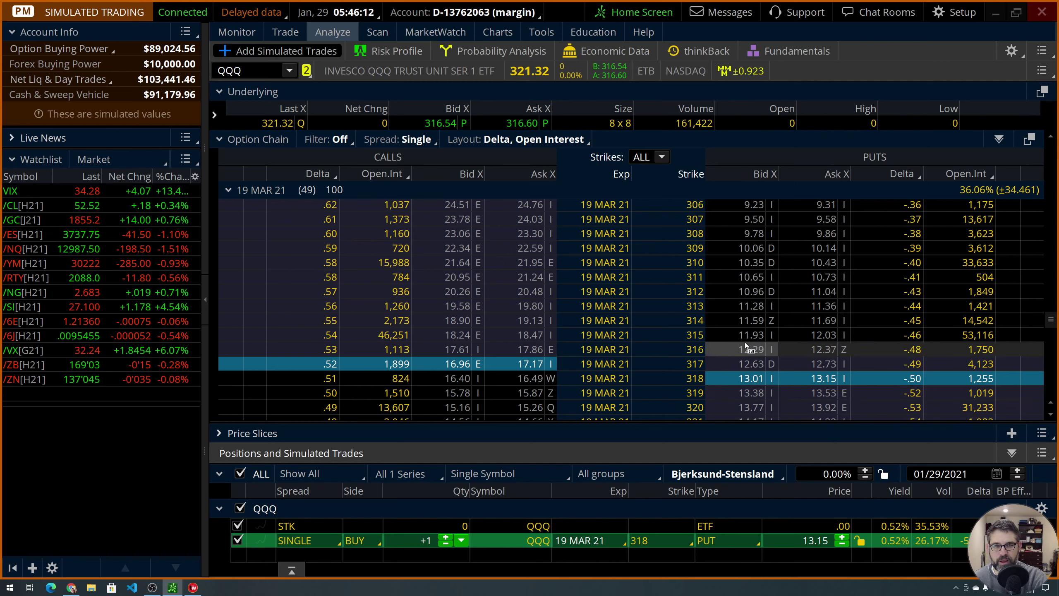
pyautogui.click(748, 349)
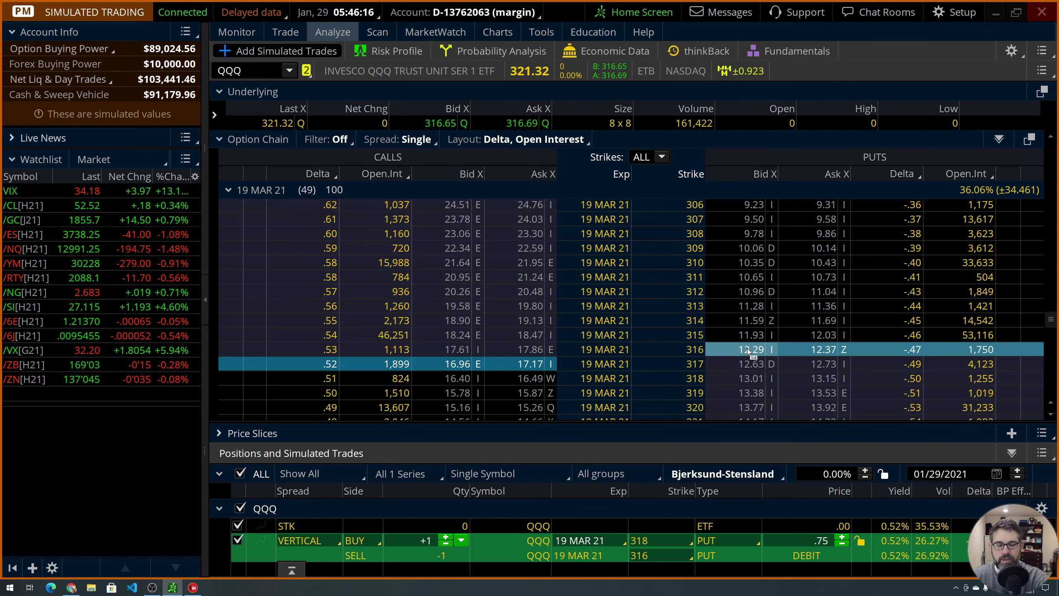
pyautogui.click(379, 52)
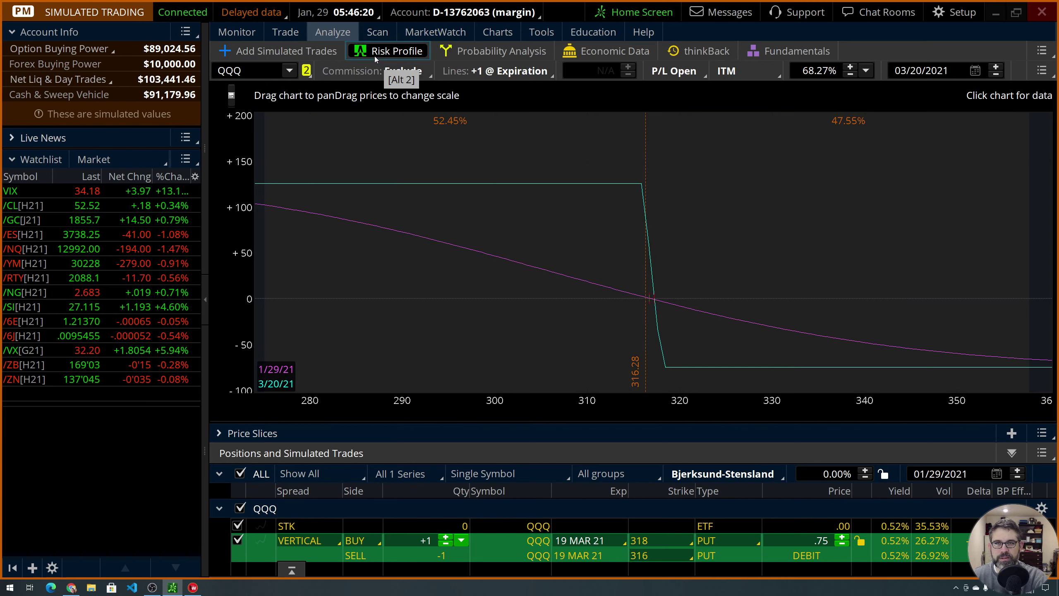
# Step: Move the price slice to the 3/20/21 break-even at 317.23
pyautogui.click(1042, 433)
pyautogui.moveTo(994, 458)
pyautogui.moveTo(847, 437)
pyautogui.click(907, 460)
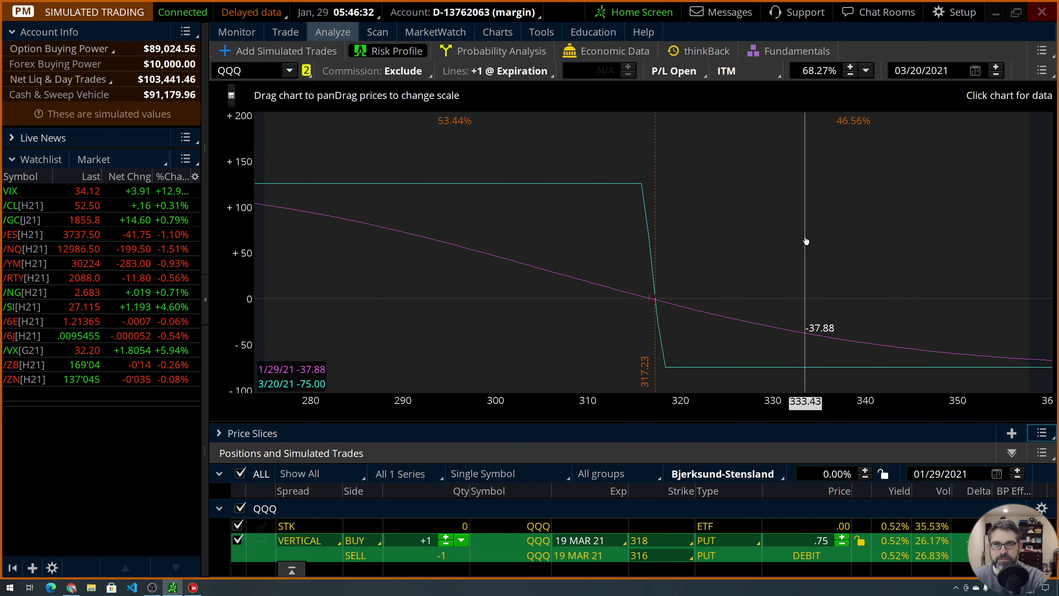
pyautogui.click(530, 13)
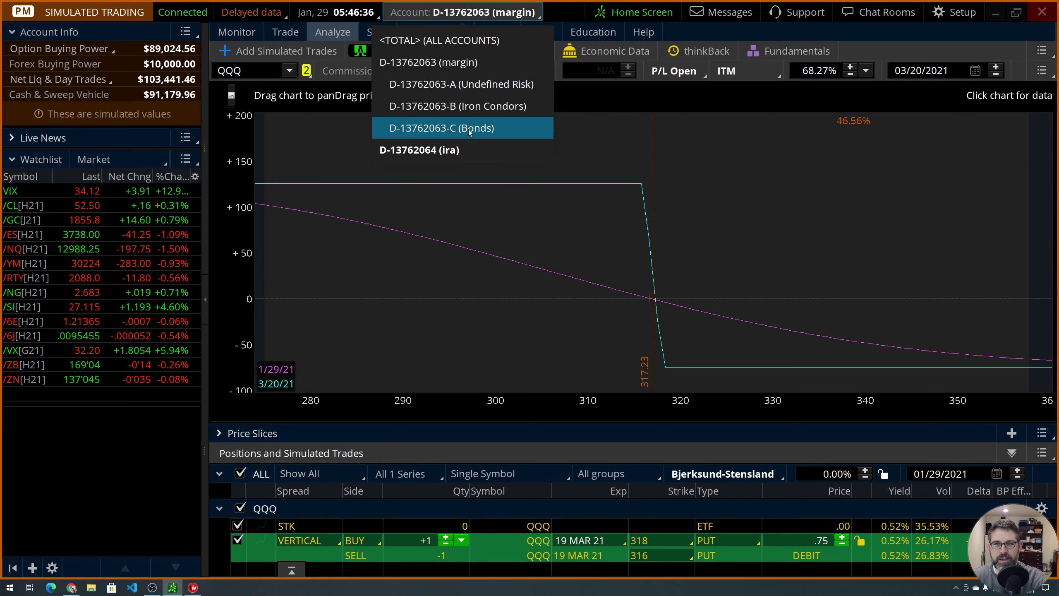
pyautogui.click(465, 150)
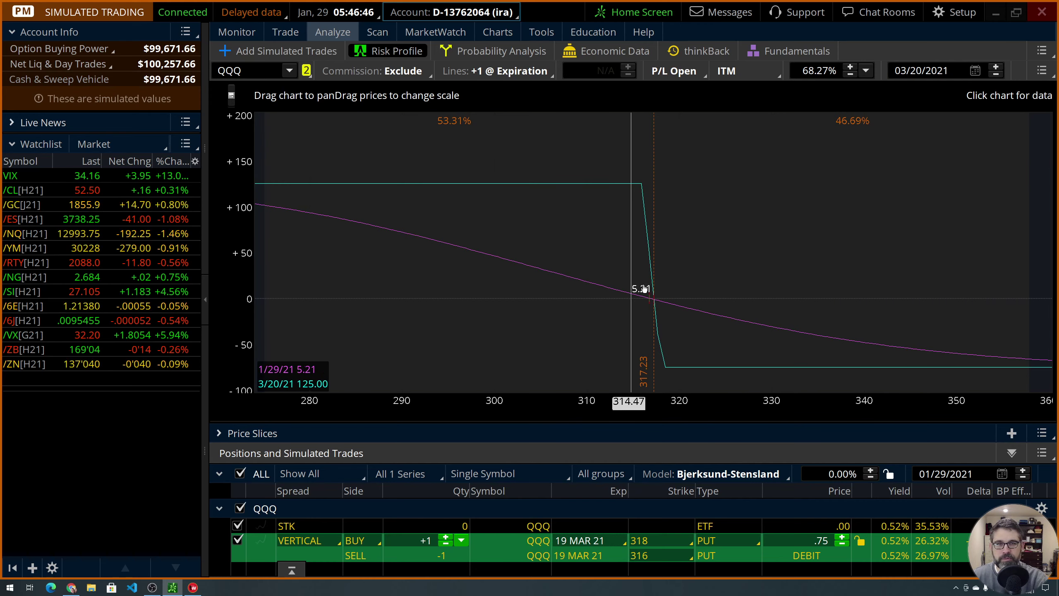
pyautogui.click(475, 12)
pyautogui.click(473, 59)
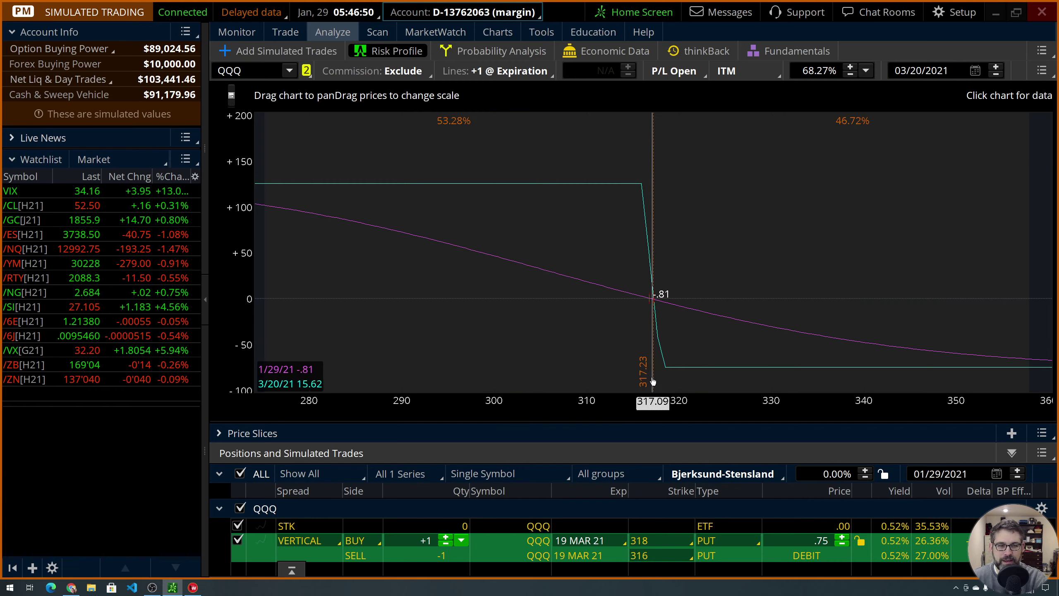
# Step: Confirm and send the 318/316 put vertical buy order at a .75 limit
pyautogui.rightClick(783, 553)
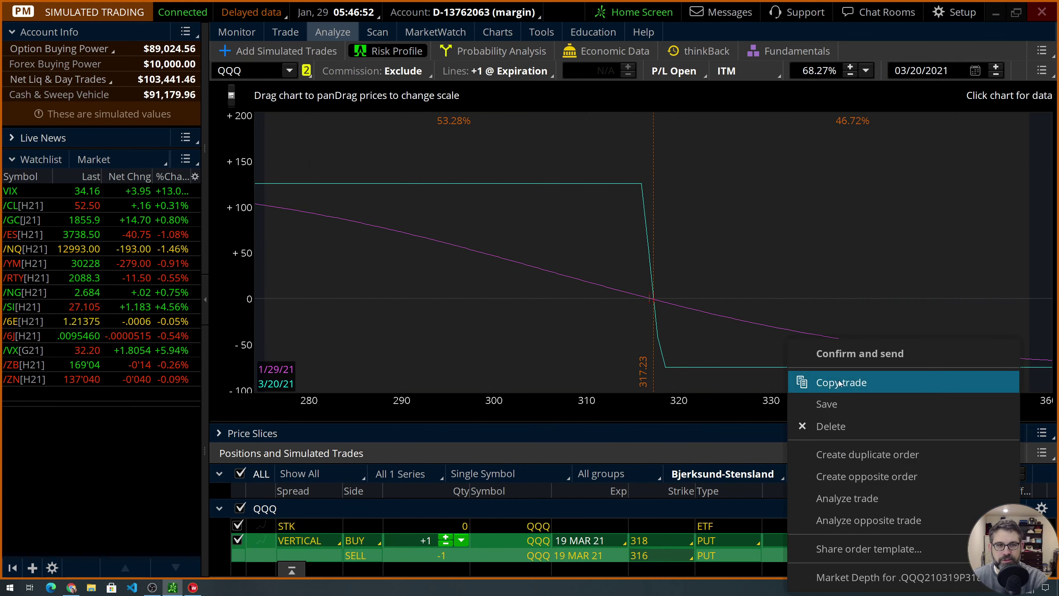
pyautogui.click(841, 361)
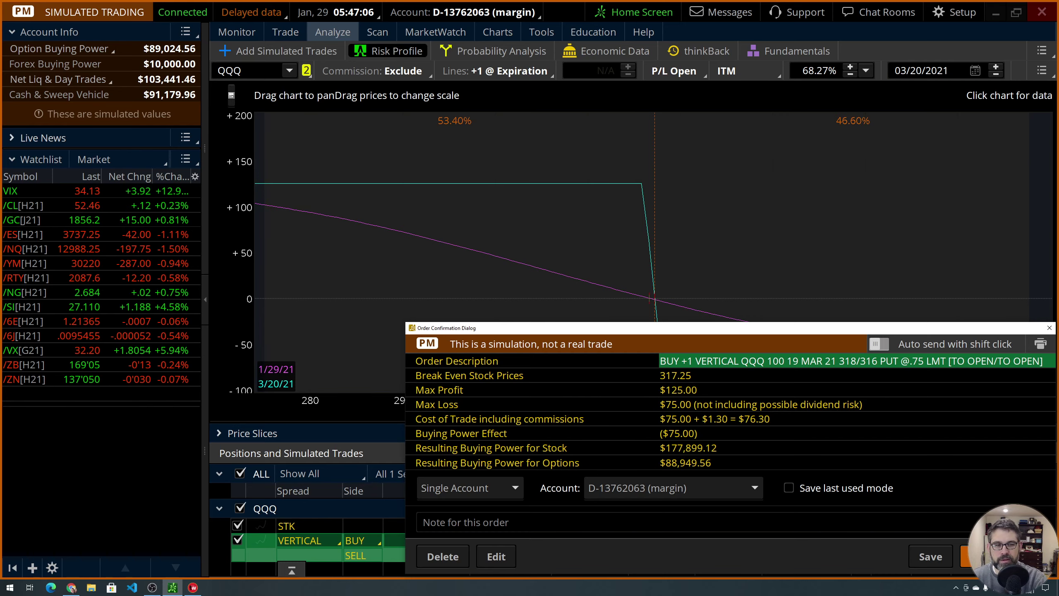
pyautogui.click(967, 556)
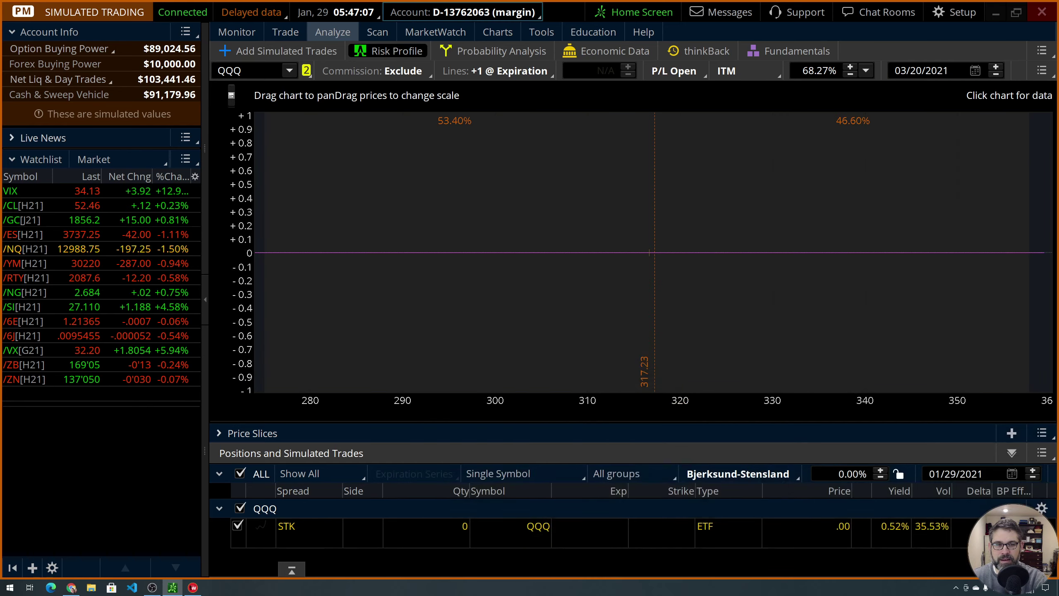
# Step: Show the Monitor working orders with the QQQ 19 MAR 21 318/316 put vertical at .75 LMT on top
pyautogui.click(246, 36)
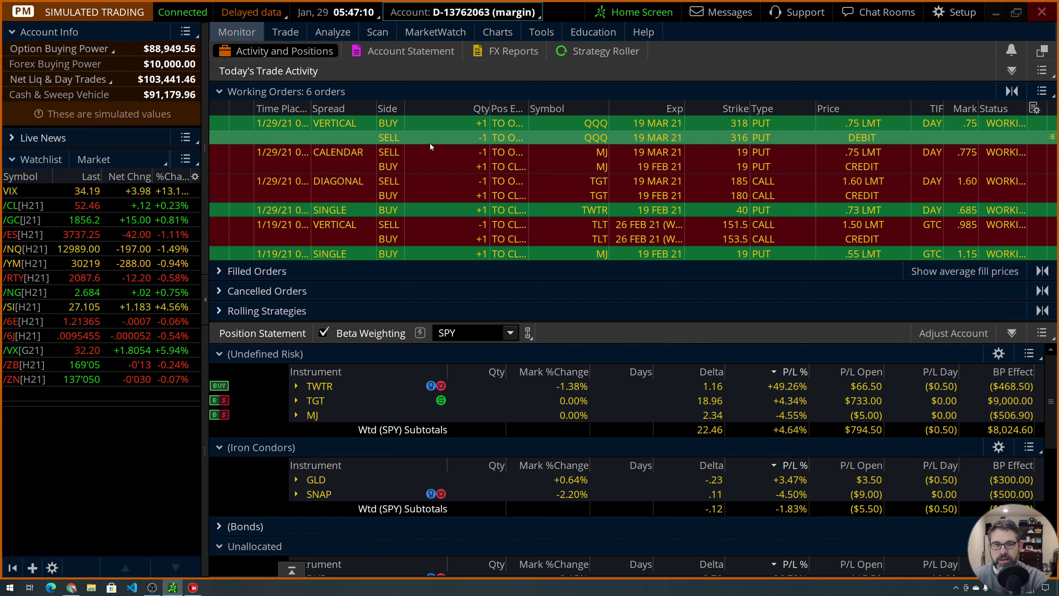